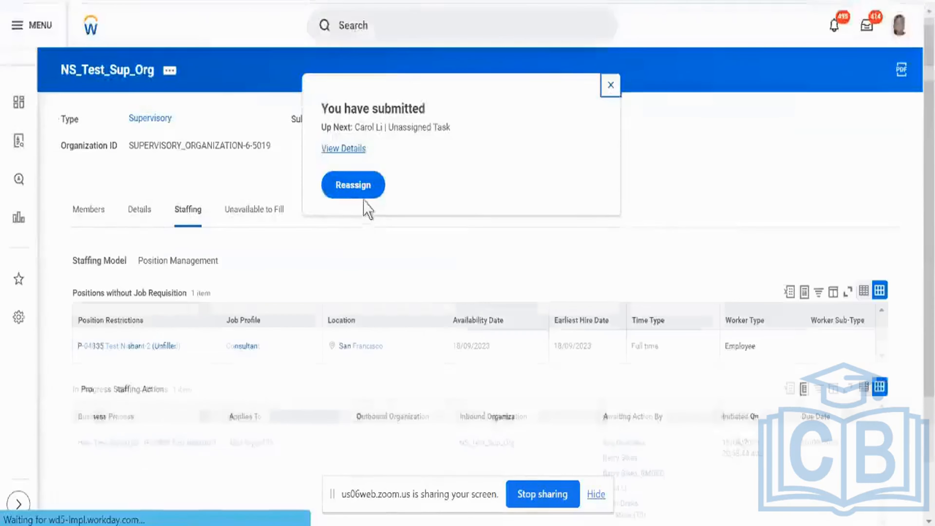
# - Open the details of the submitted hire and display its process history
pyautogui.click(355, 150)
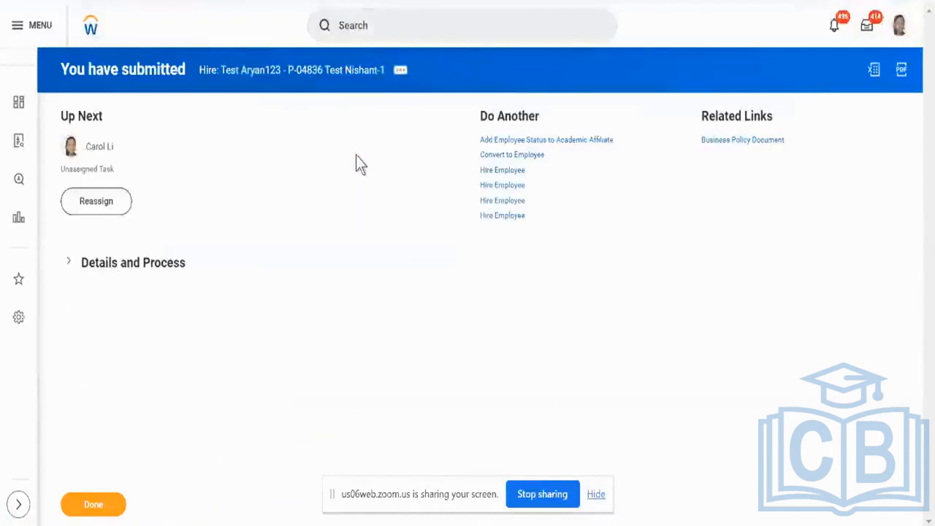
pyautogui.click(133, 276)
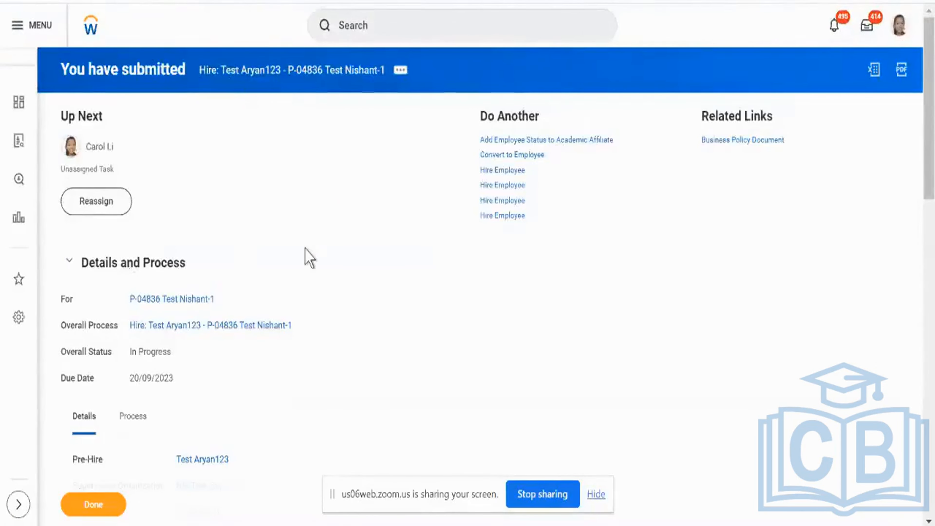
pyautogui.scroll(-5, 304, 255)
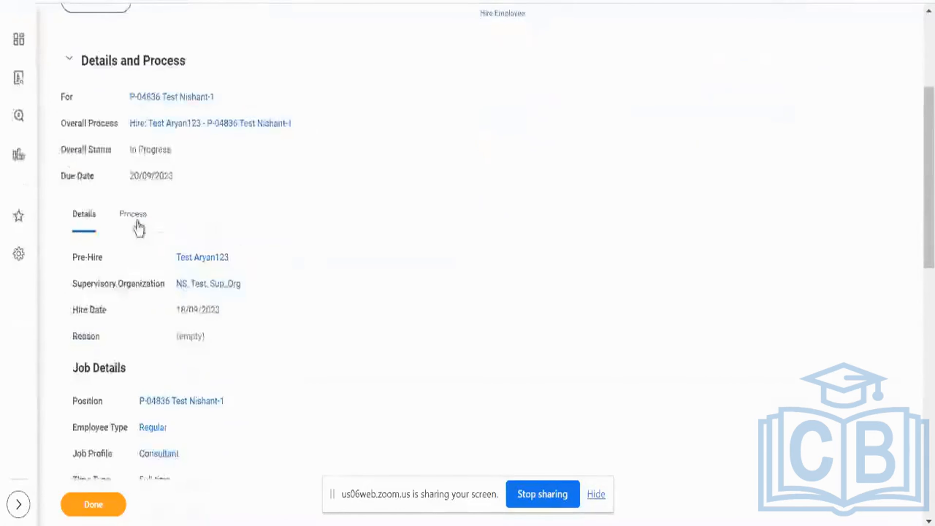
pyautogui.click(133, 216)
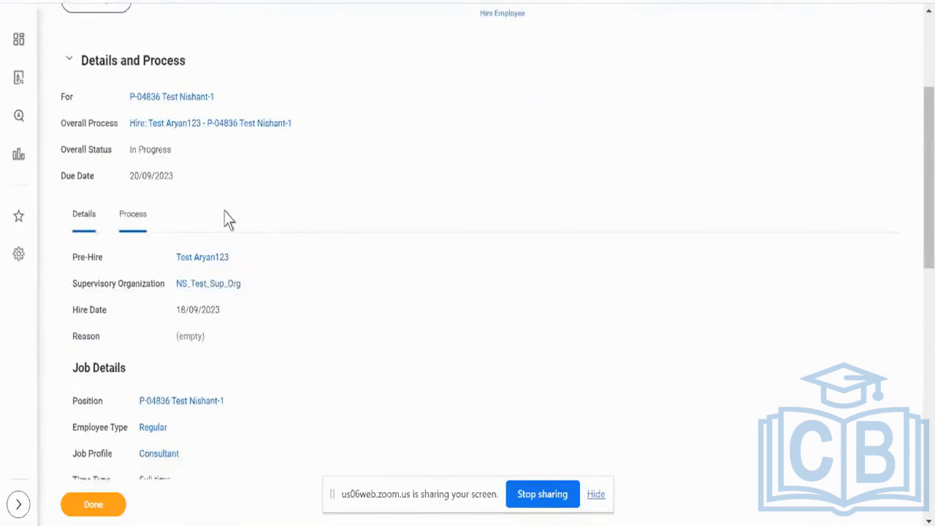
pyautogui.scroll(-1, 230, 219)
# - Examine the Hire and Approval by Manager steps and their statuses in the process history
pyautogui.click(262, 305)
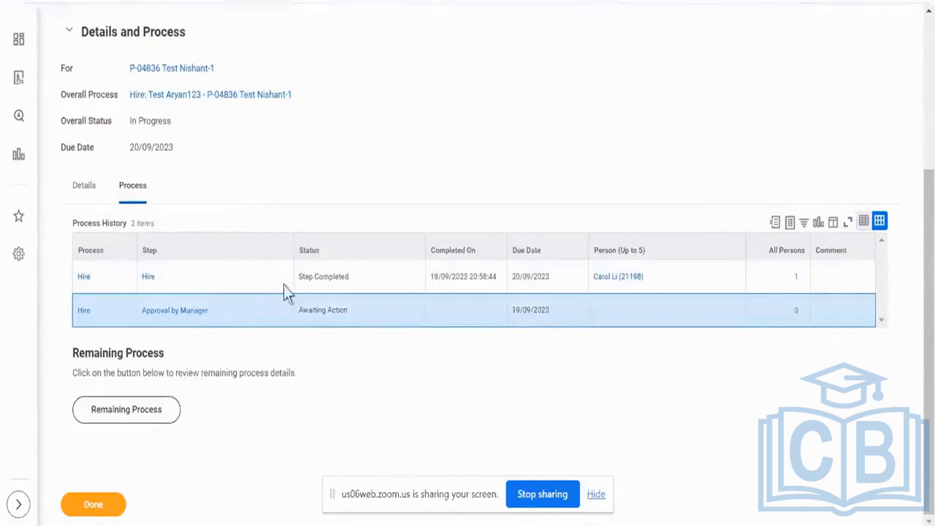
pyautogui.click(319, 283)
pyautogui.doubleClick(320, 282)
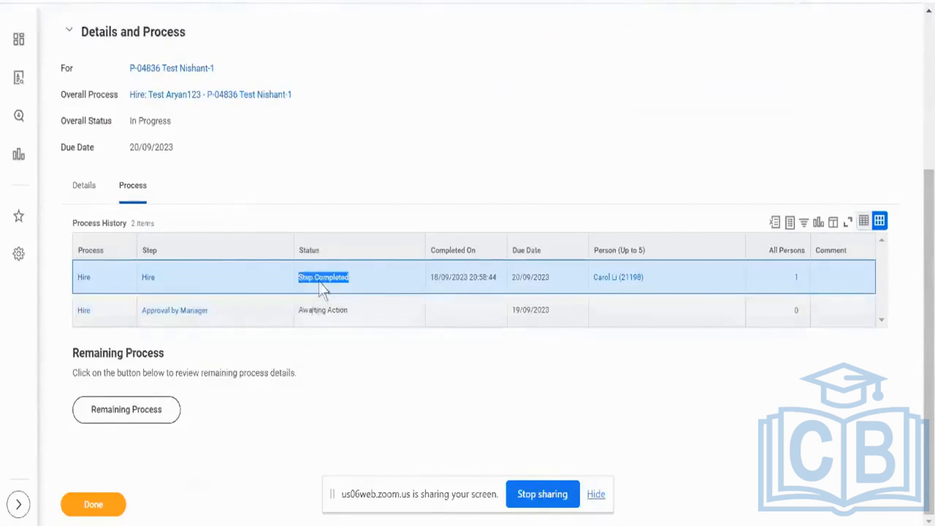
pyautogui.click(232, 317)
pyautogui.doubleClick(194, 308)
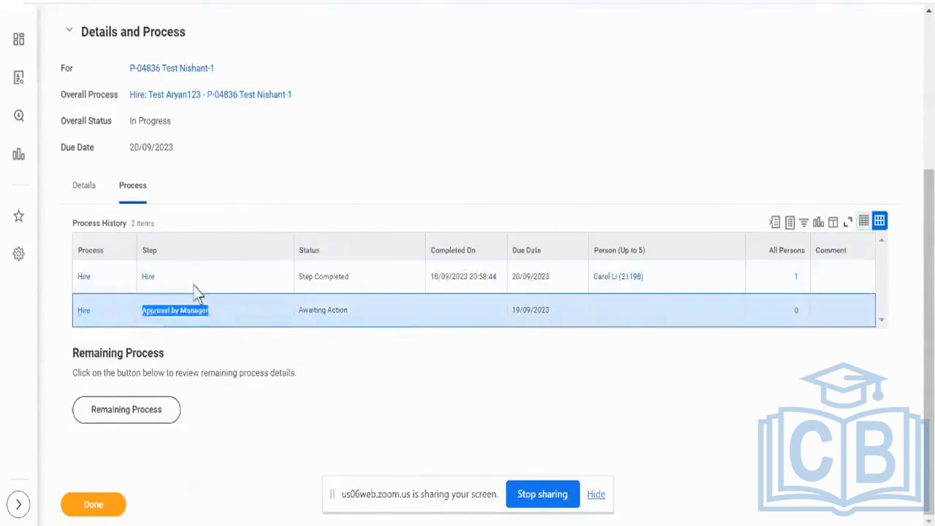
pyautogui.click(147, 325)
pyautogui.doubleClick(133, 313)
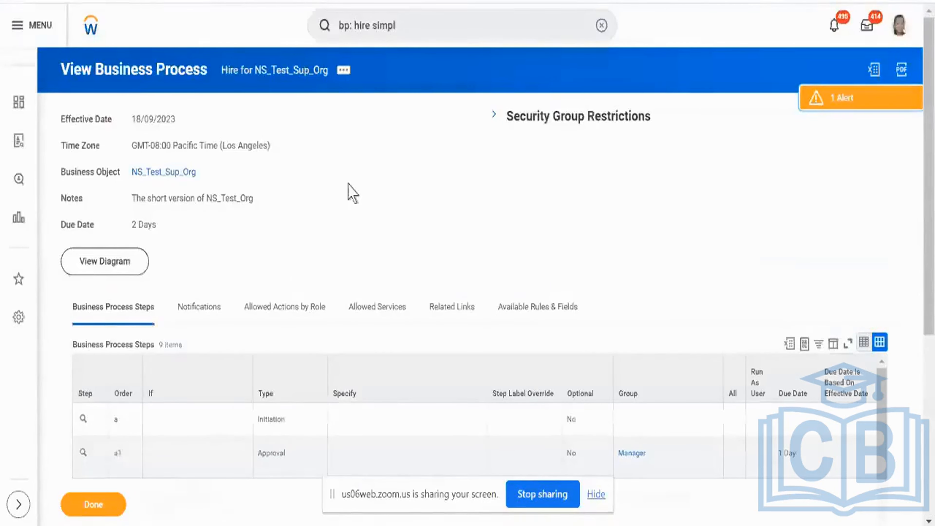
# - Examine the approval step a1 and its assigned security group in the hire business process for NS_Test_Sup_Org
pyautogui.scroll(-4, 353, 193)
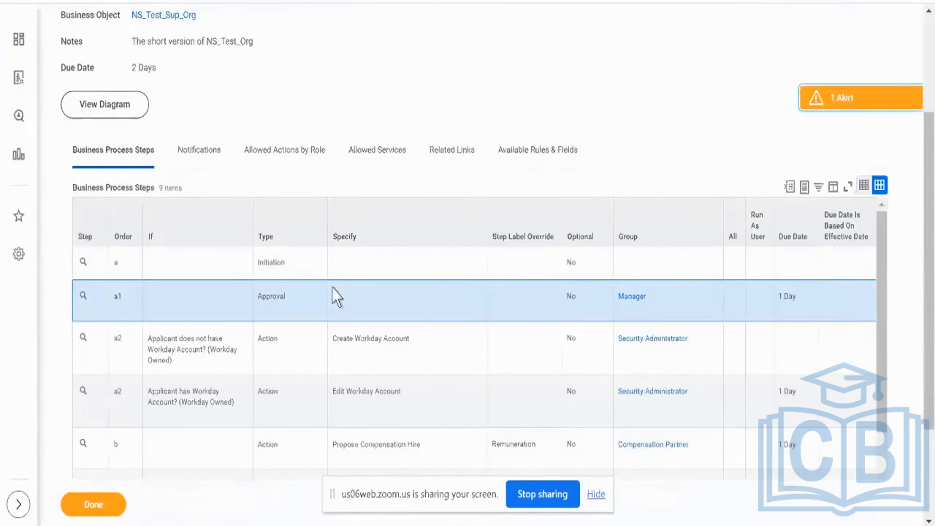
pyautogui.hscroll(3, 336, 296)
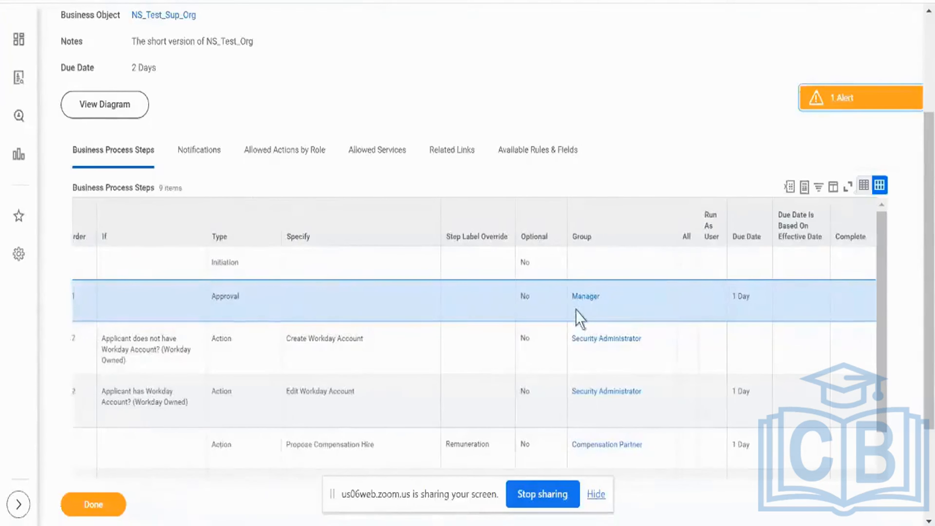
pyautogui.doubleClick(581, 317)
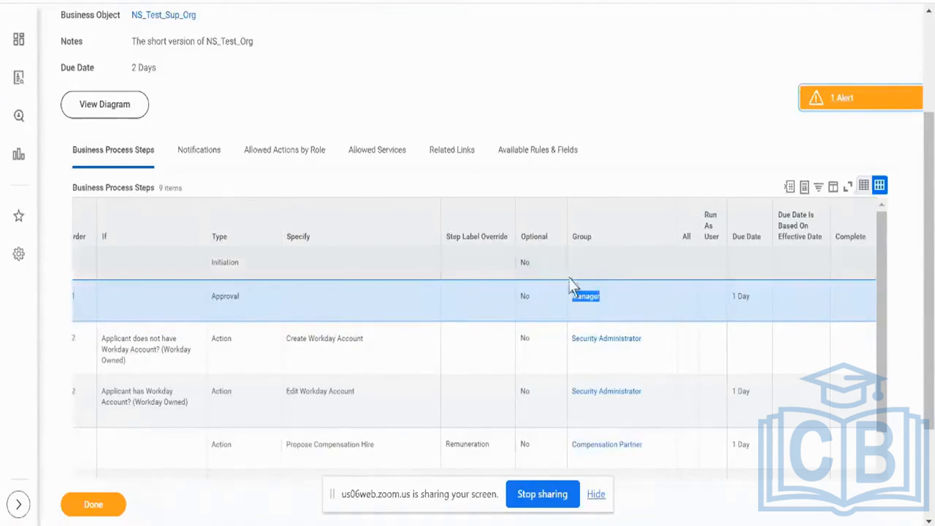
pyautogui.moveTo(565, 291); pyautogui.dragTo(605, 303)
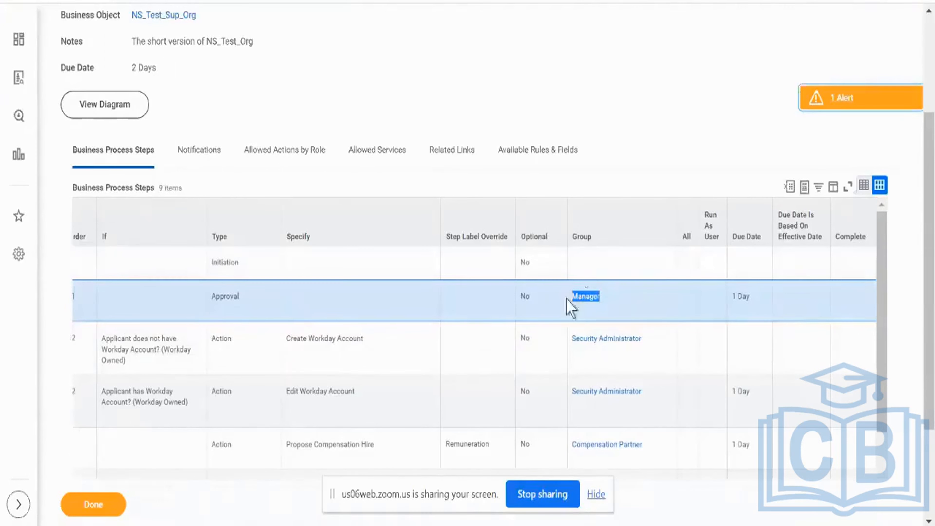
pyautogui.hscroll(-2, 507, 313)
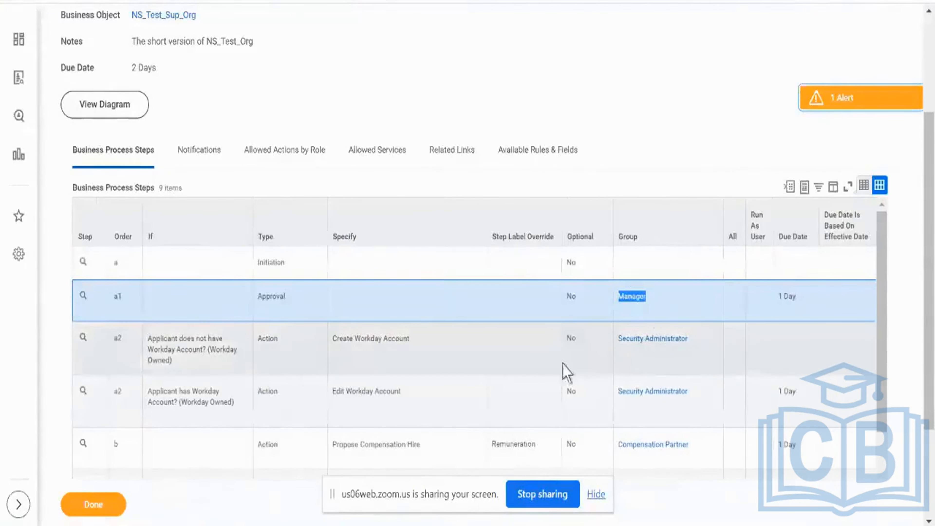
# - Review the Create Workday Account, Edit Workday Account and Propose Compensation Hire actions, then return to the hire's process history
pyautogui.click(396, 341)
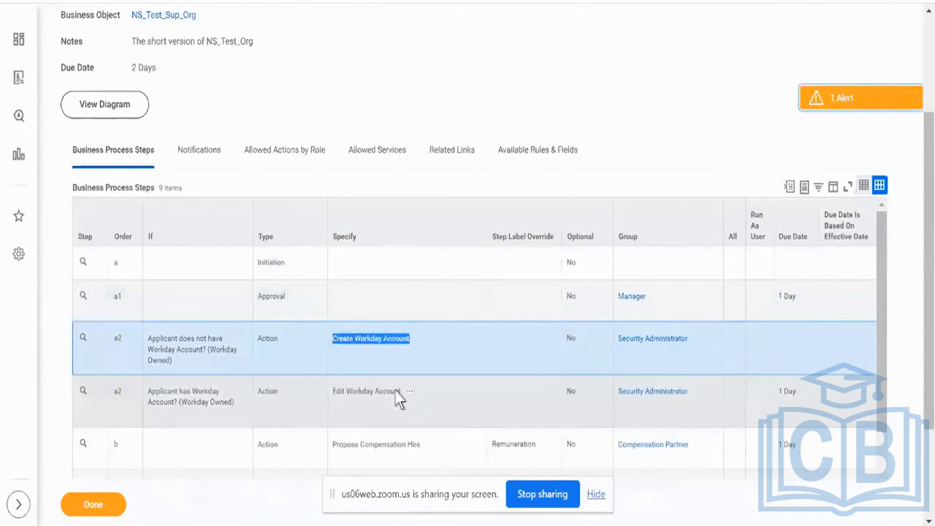
pyautogui.click(372, 391)
pyautogui.scroll(-2, 373, 389)
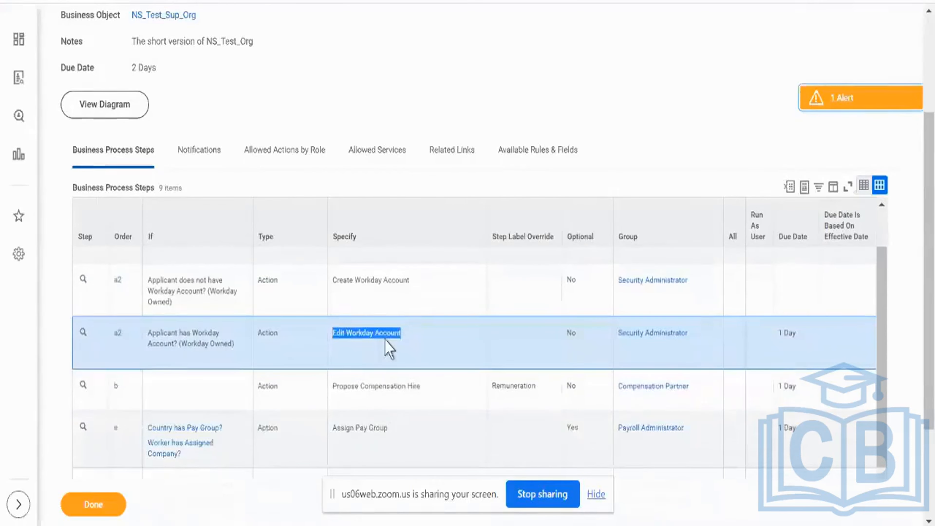
pyautogui.scroll(-4, 389, 349)
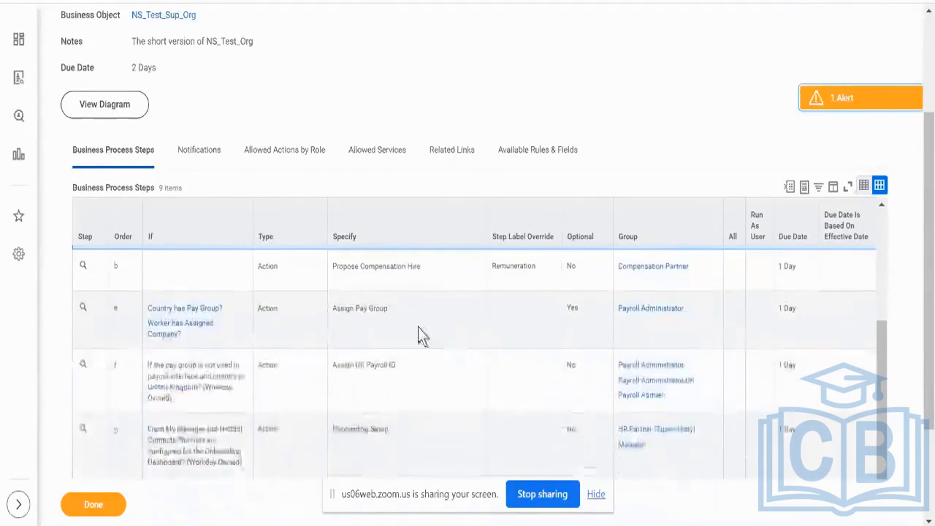
pyautogui.click(465, 276)
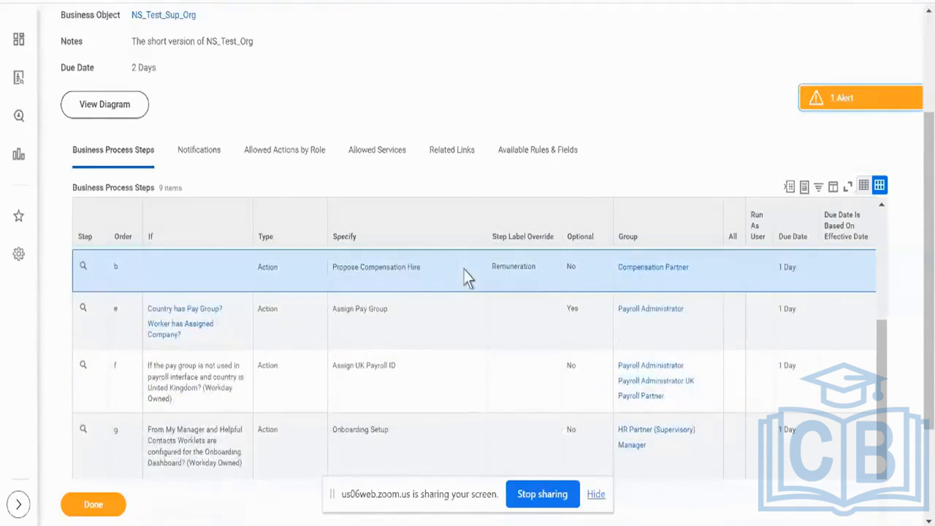
pyautogui.tripleClick(389, 265)
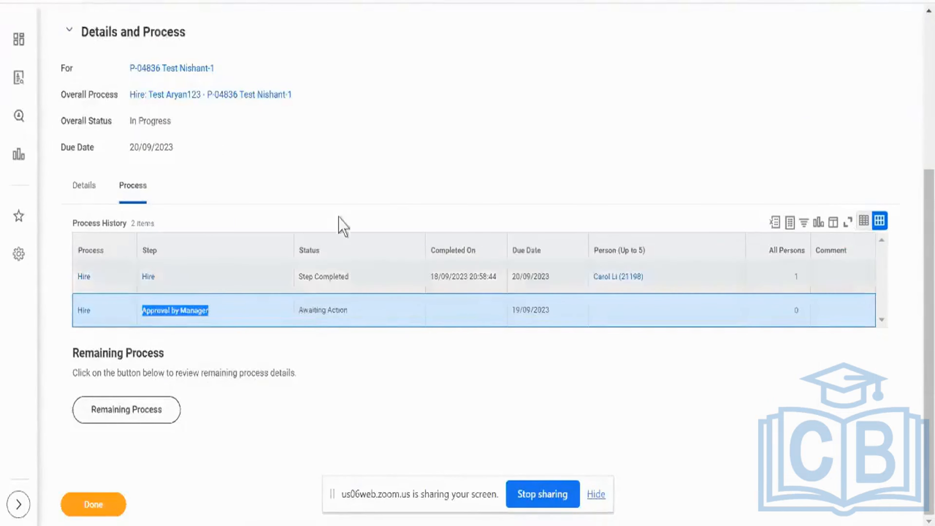
pyautogui.scroll(5, 265, 287)
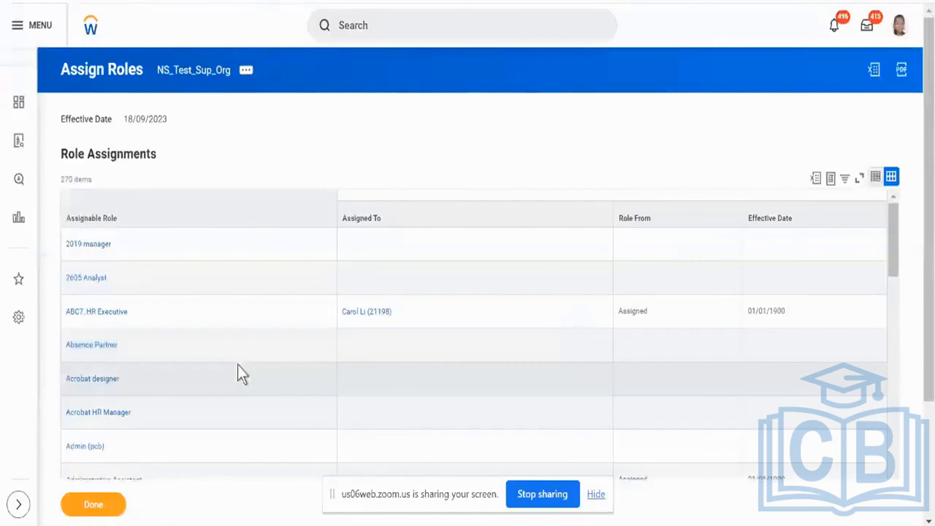
# - Open the NS_Test_Sup_Org supervisory organization and display its staffing information
pyautogui.click(210, 72)
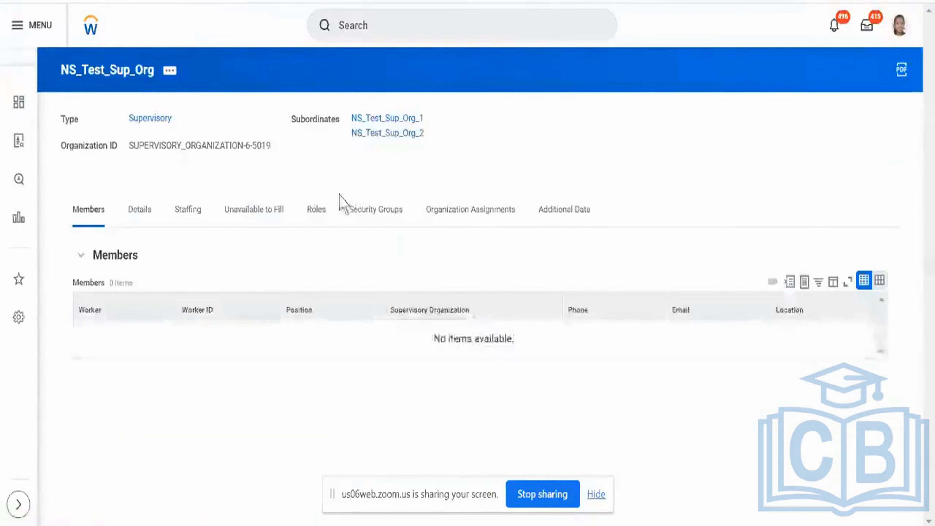
pyautogui.click(317, 209)
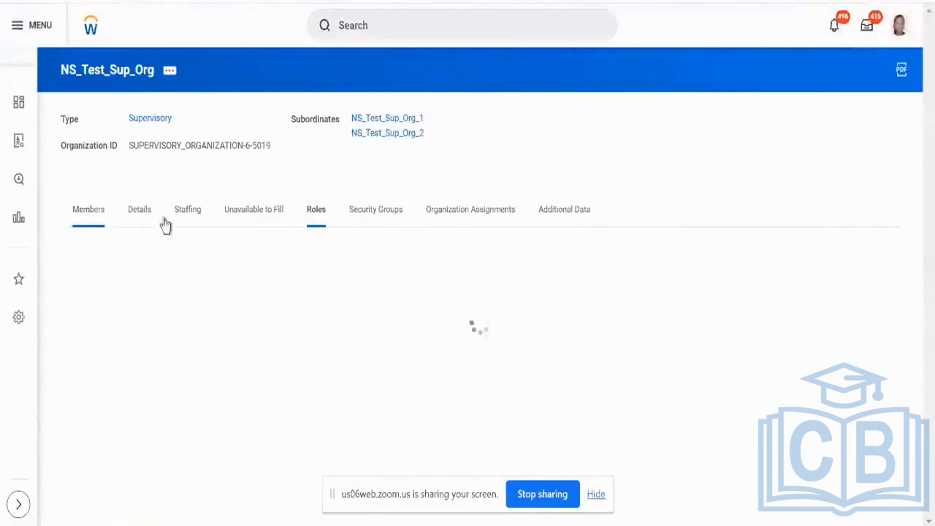
pyautogui.click(195, 211)
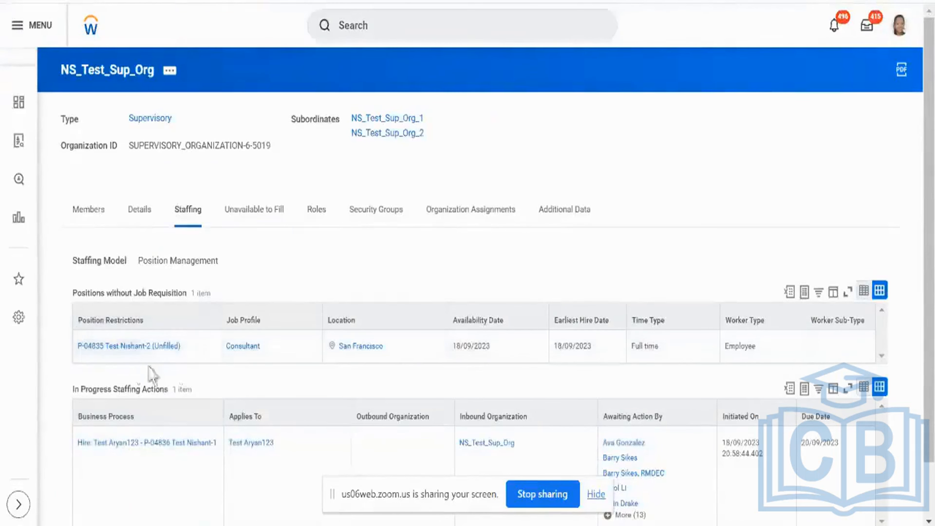
pyautogui.scroll(-2, 175, 376)
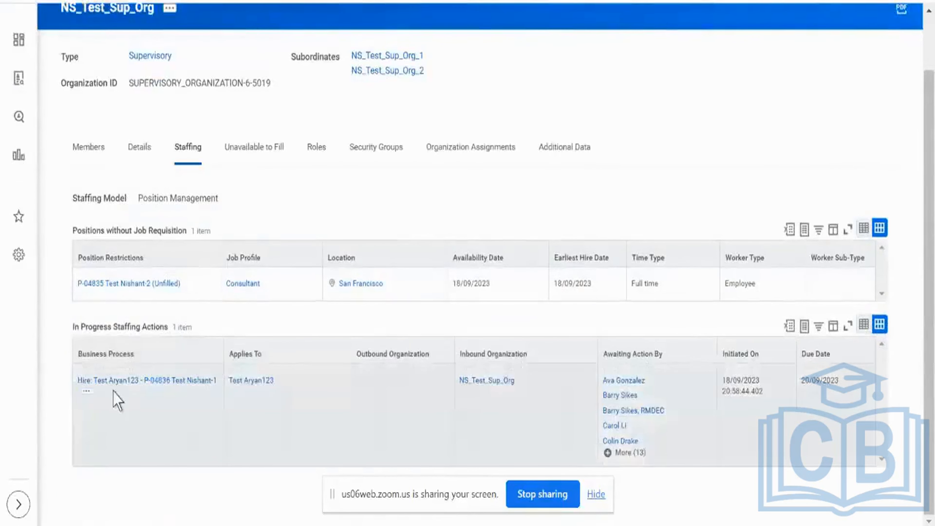
# - Start the Hire Employee task for unfilled position P-04835 with the option to create a new pre-hire
pyautogui.moveTo(189, 285)
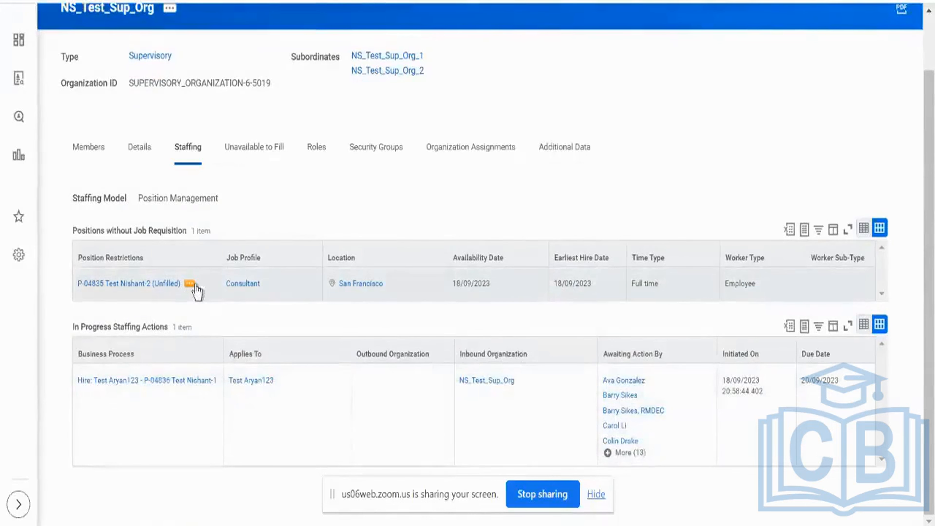
pyautogui.click(195, 286)
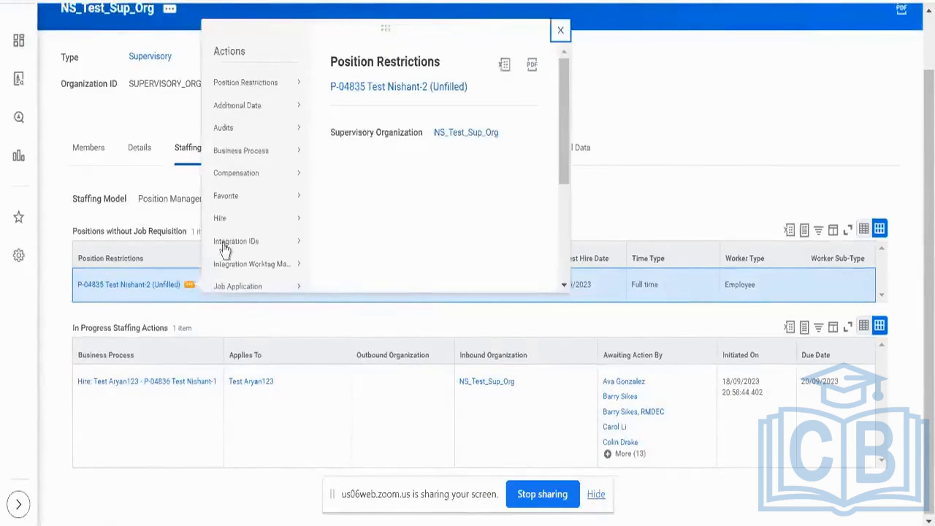
pyautogui.moveTo(233, 228)
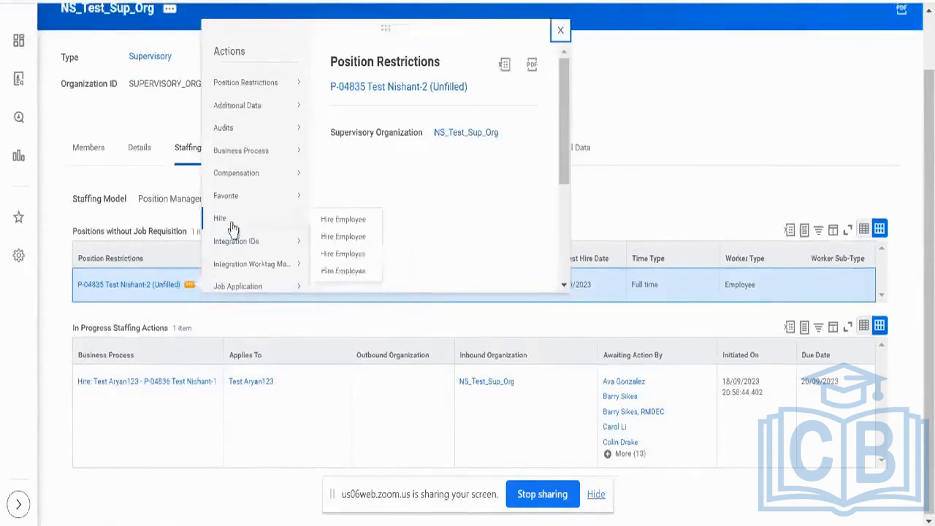
pyautogui.click(345, 237)
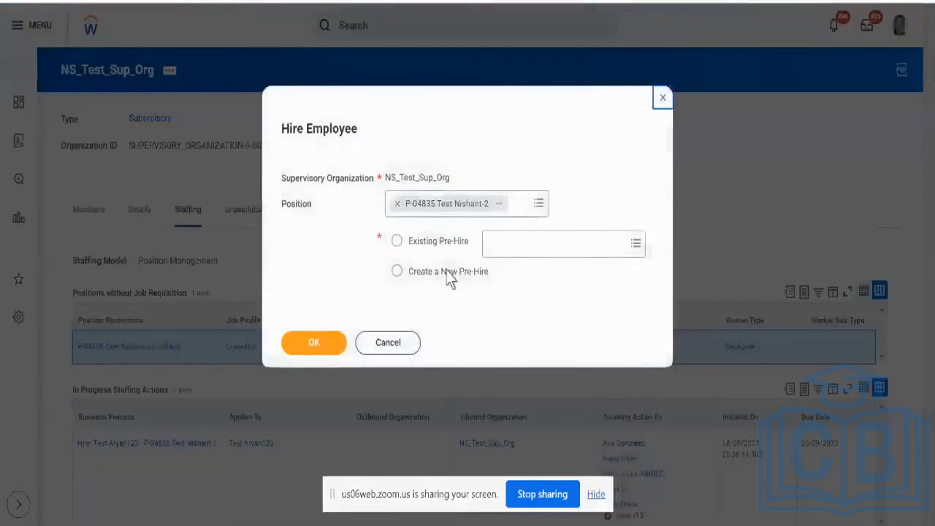
pyautogui.click(445, 282)
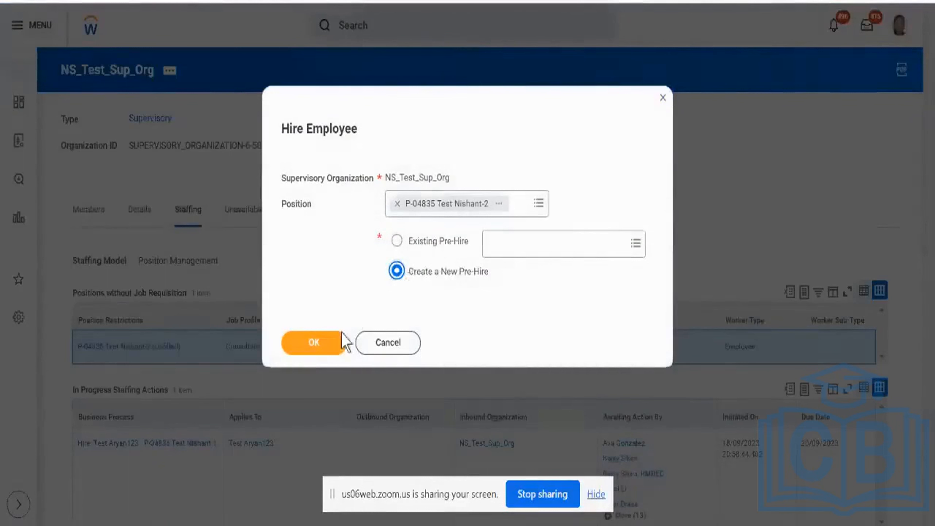
pyautogui.click(333, 342)
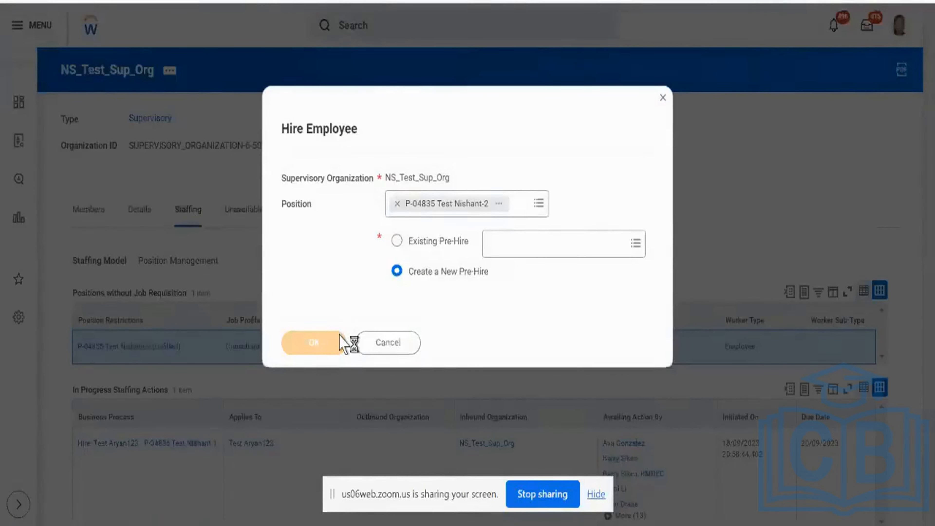
# - Enter the new pre-hire's first and last name in the legal name information, leaving the middle name blank
pyautogui.scroll(-2, 339, 334)
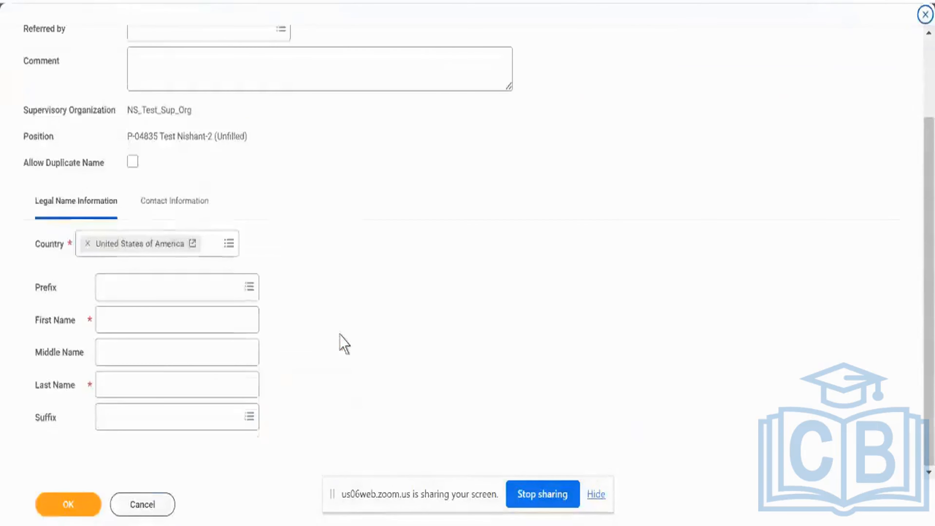
pyautogui.click(193, 326)
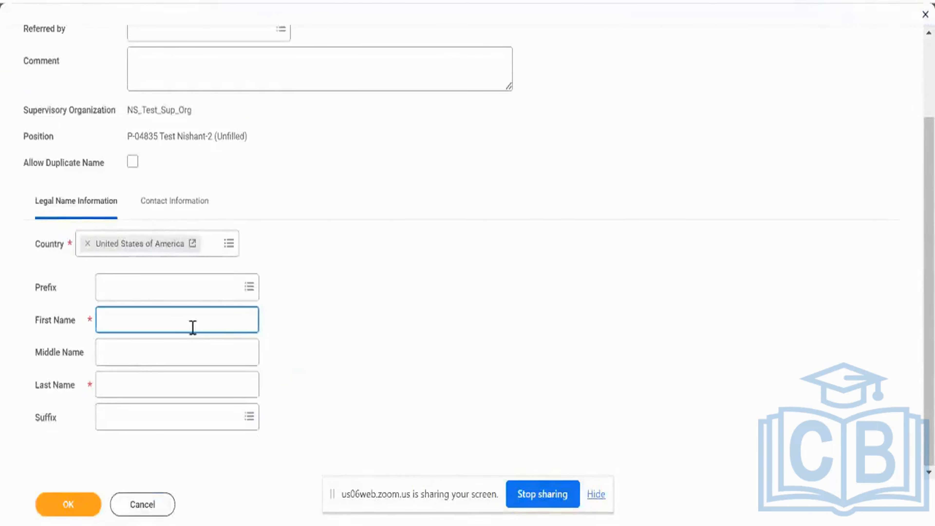
pyautogui.press('Tab')
pyautogui.write('A')
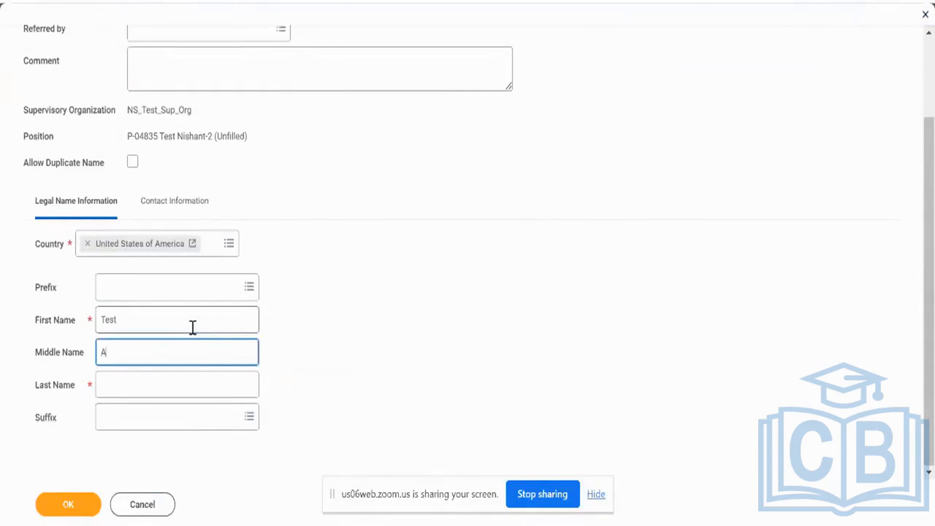
pyautogui.press('Tab')
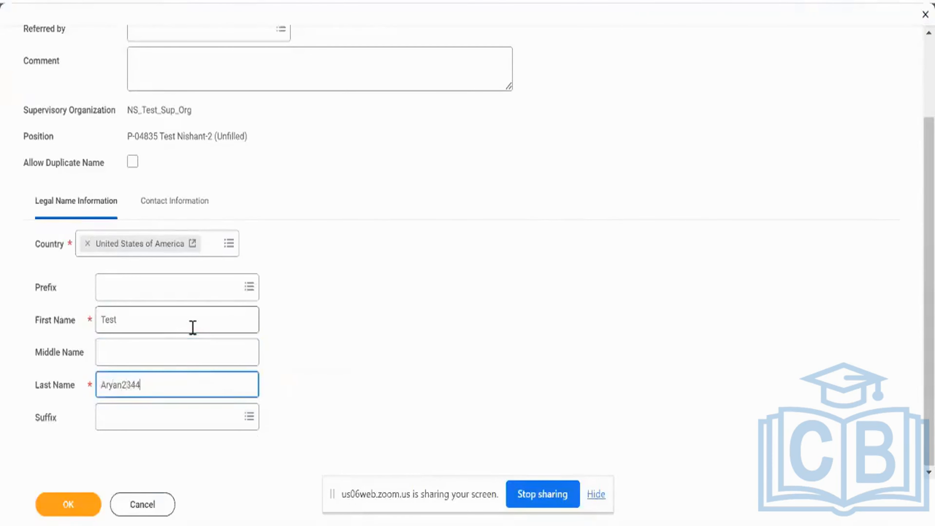
# - Add the pre-hire's phone number in the contact information with device Mobile and type Home, and confirm the pre-hire details
pyautogui.click(163, 202)
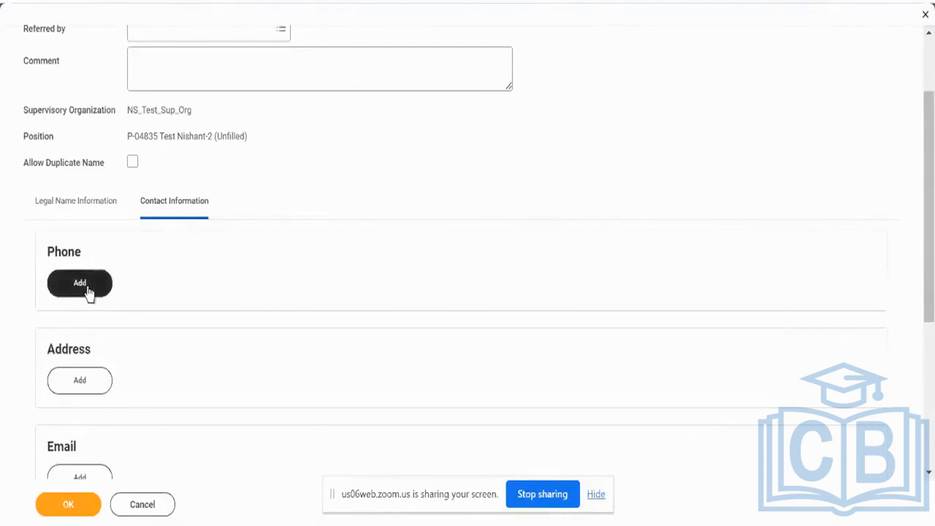
pyautogui.click(106, 289)
pyautogui.click(174, 344)
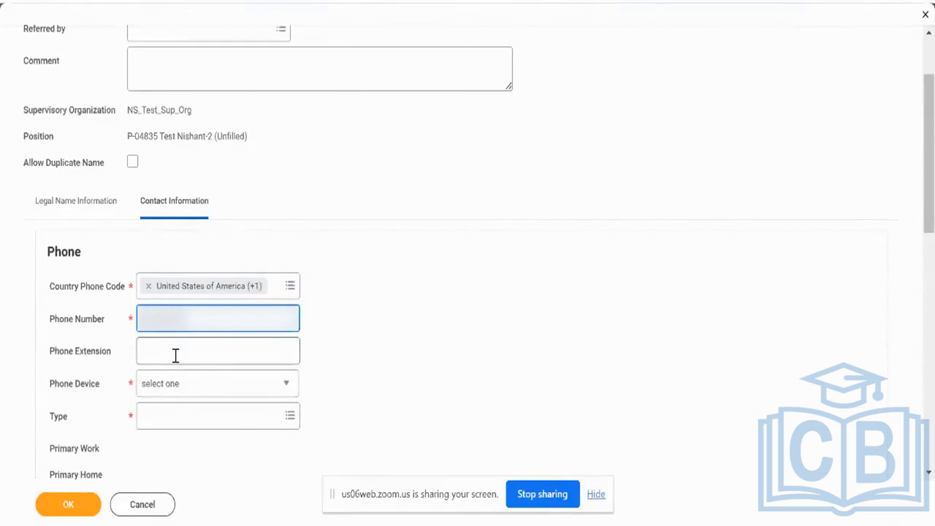
pyautogui.click(192, 393)
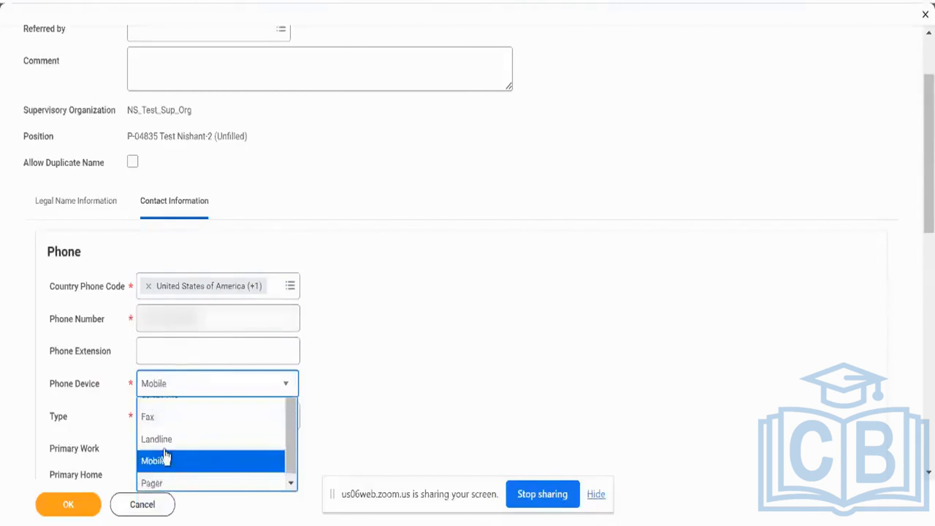
pyautogui.click(167, 461)
pyautogui.click(169, 419)
pyautogui.write('home')
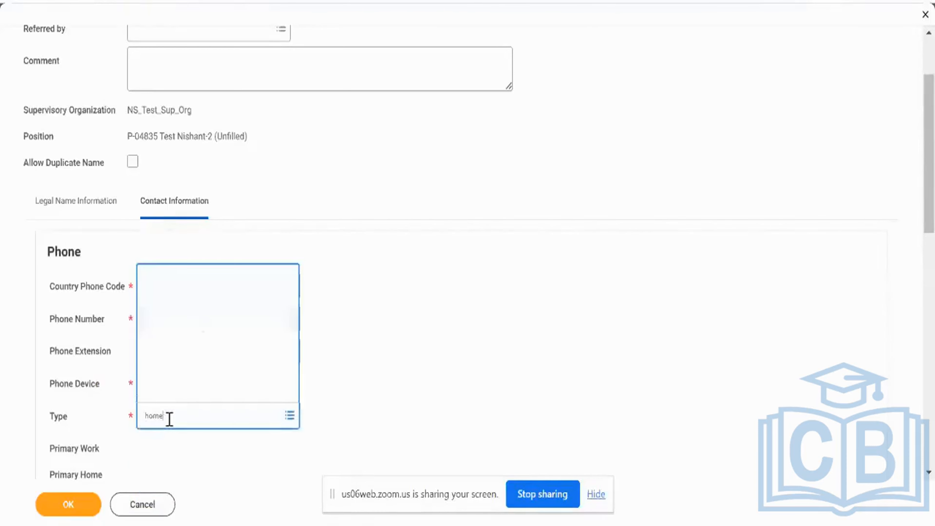
pyautogui.press('Return')
pyautogui.scroll(-5, 359, 379)
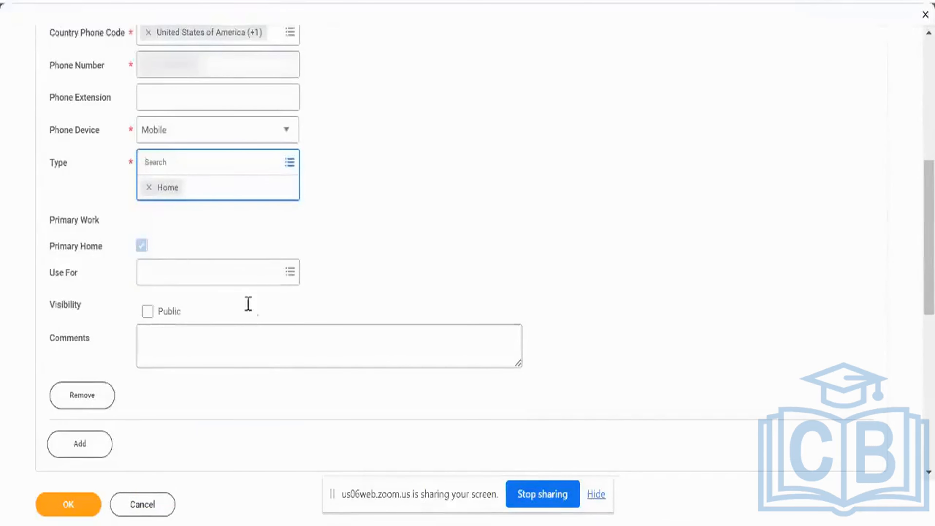
pyautogui.scroll(-5, 249, 304)
pyautogui.click(76, 510)
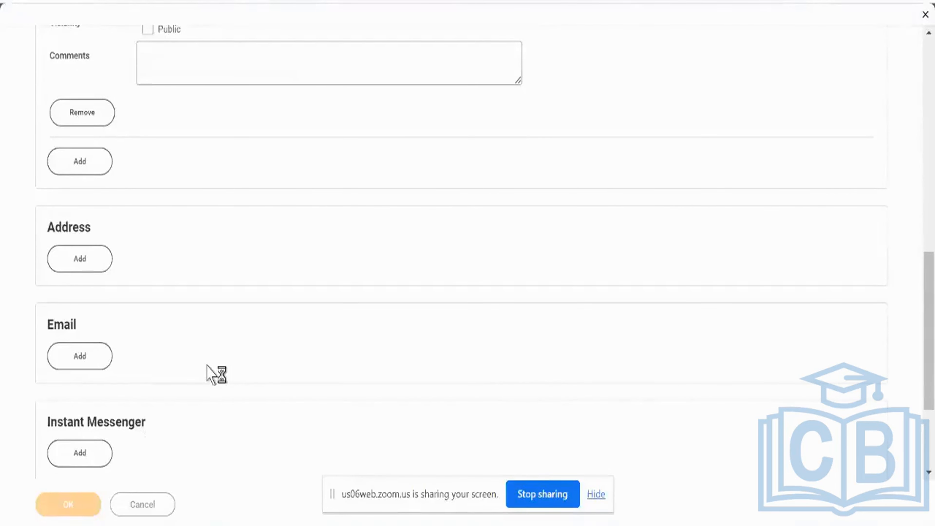
# - Set the hire date to 18/09/2023 on the Hire Employee form
pyautogui.scroll(9, 231, 170)
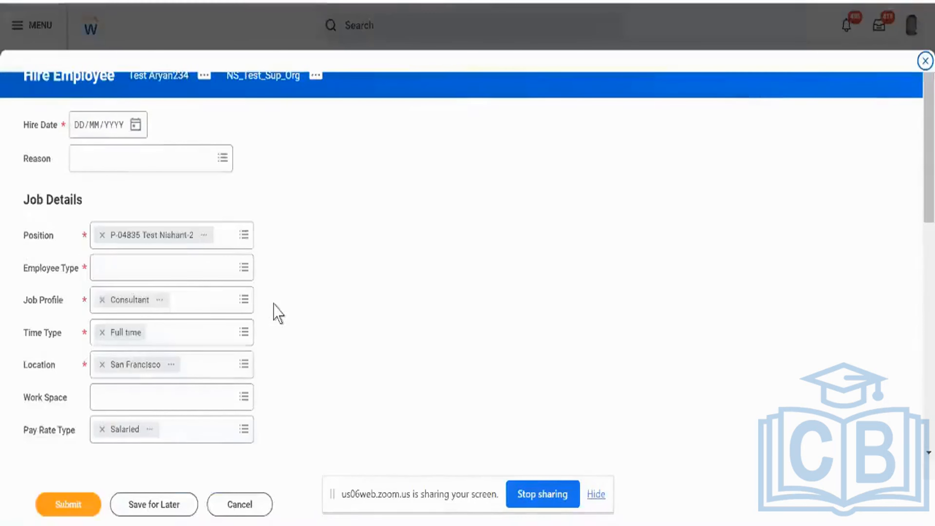
pyautogui.click(135, 126)
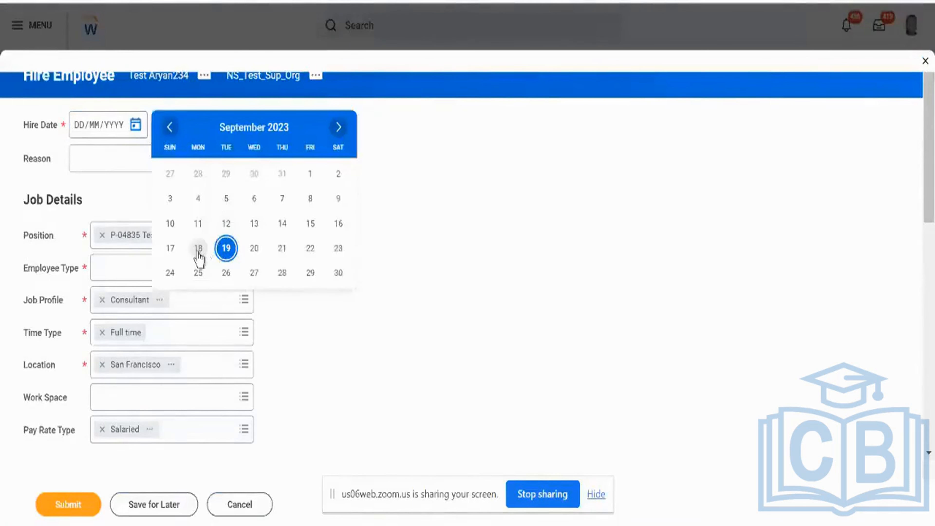
pyautogui.click(198, 248)
# - Set the employee type to Regular in the job details and submit the hire
pyautogui.click(219, 271)
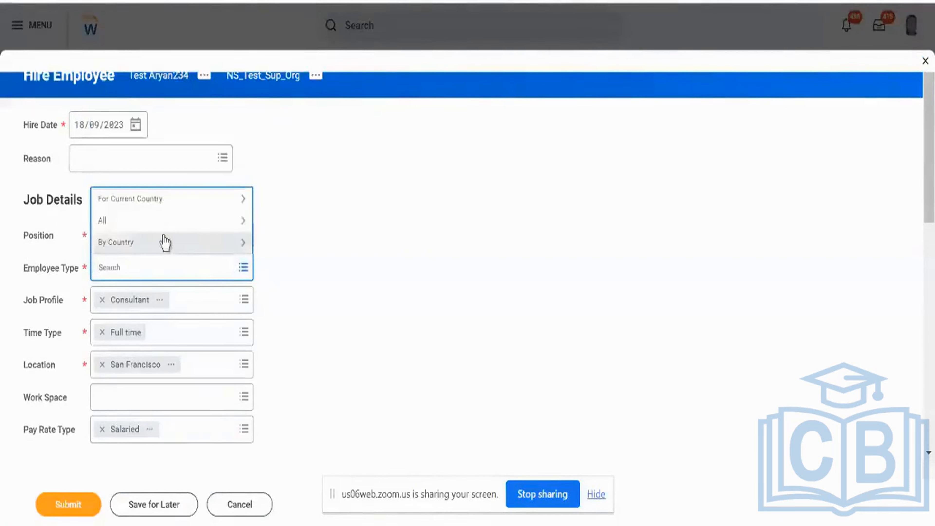
pyautogui.write('req')
pyautogui.press('Return')
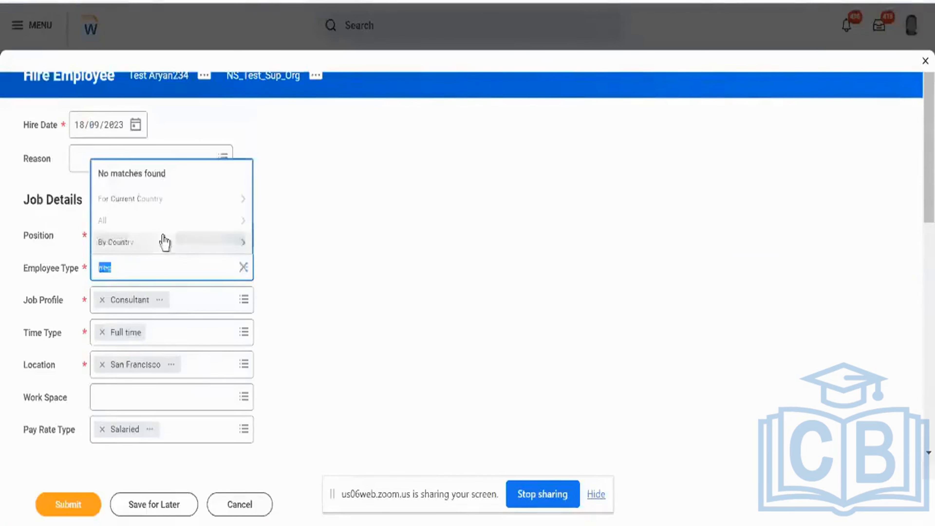
pyautogui.write('regu')
pyautogui.press('Return')
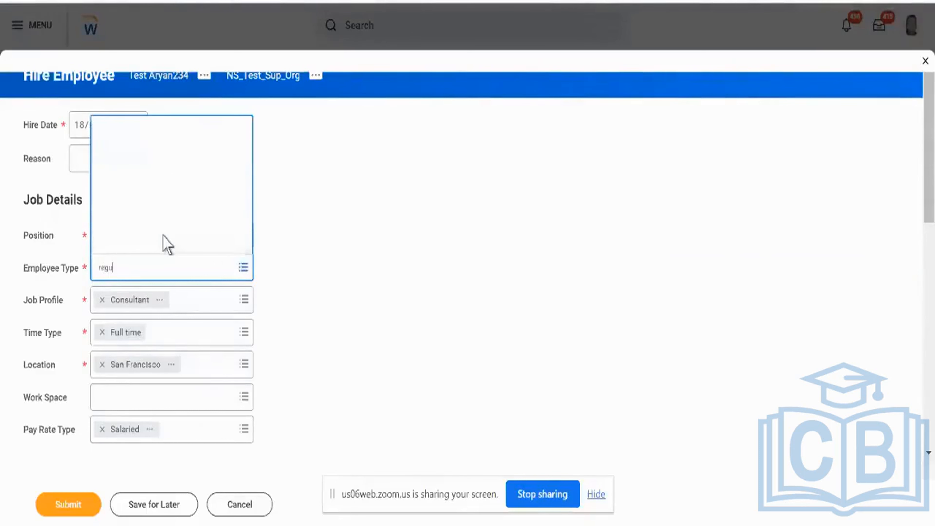
pyautogui.press('Return')
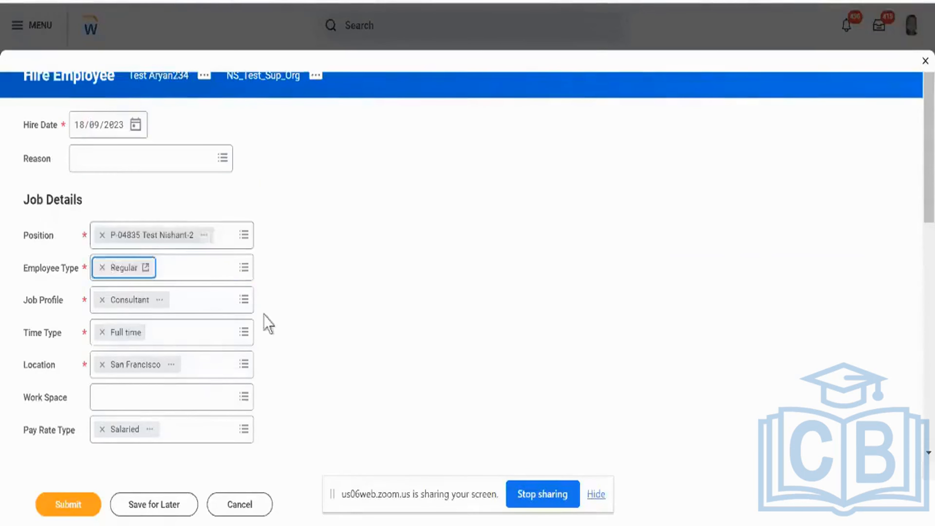
pyautogui.click(79, 503)
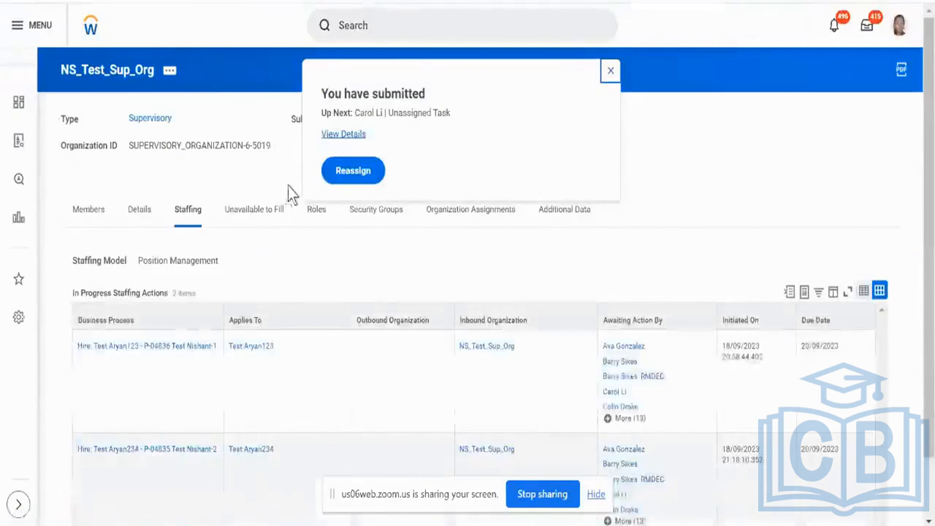
# - Open the reassignment audit for the submitted hire and sort the steps needing reassignment by date in descending order
pyautogui.click(345, 187)
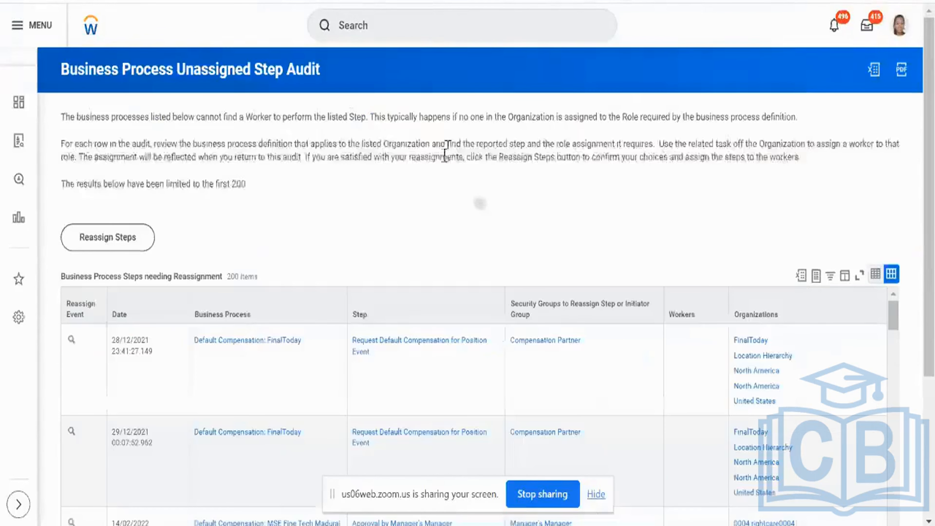
pyautogui.click(147, 318)
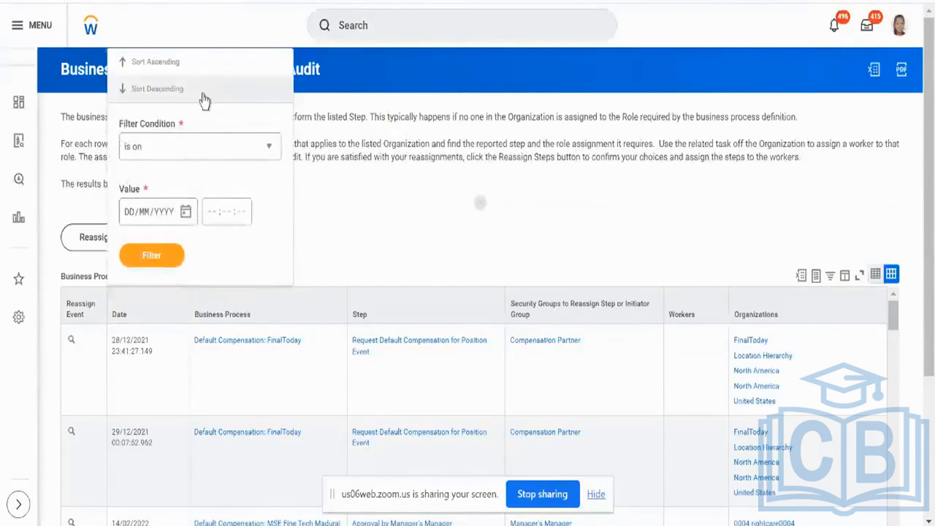
pyautogui.click(391, 318)
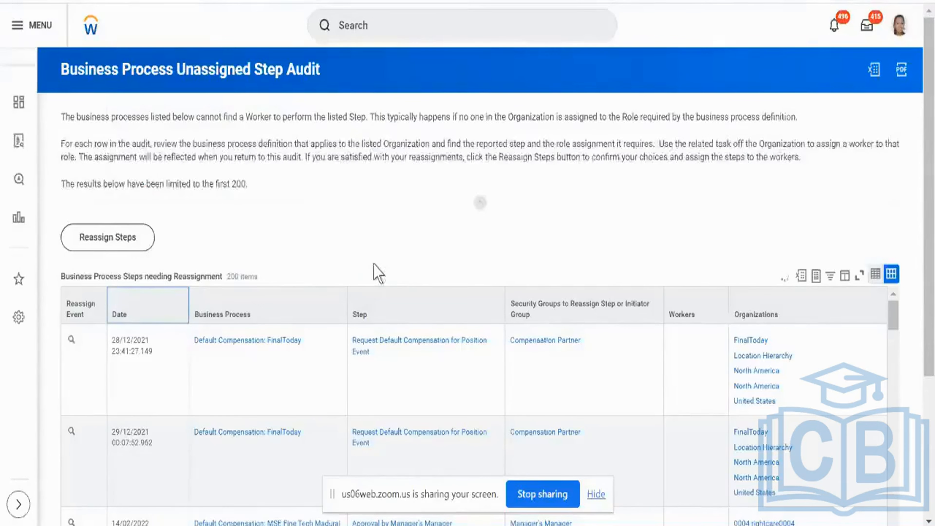
pyautogui.scroll(-5, 376, 271)
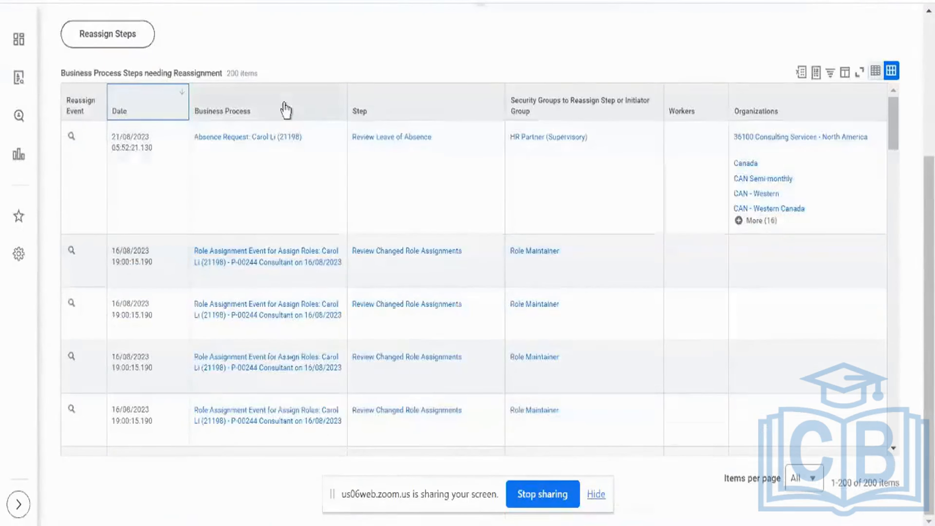
# - Search the Business Process column's filter values for the new hire's name, then dismiss the value list
pyautogui.click(286, 109)
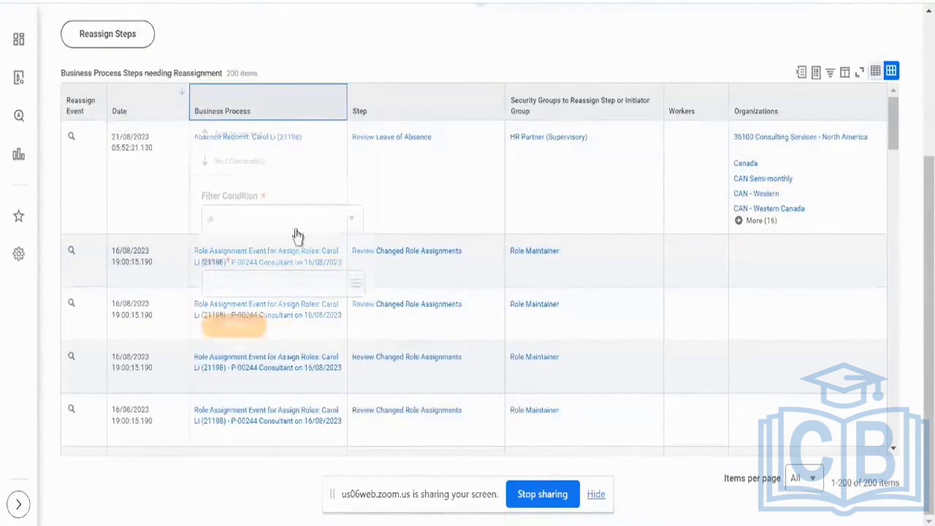
pyautogui.click(289, 283)
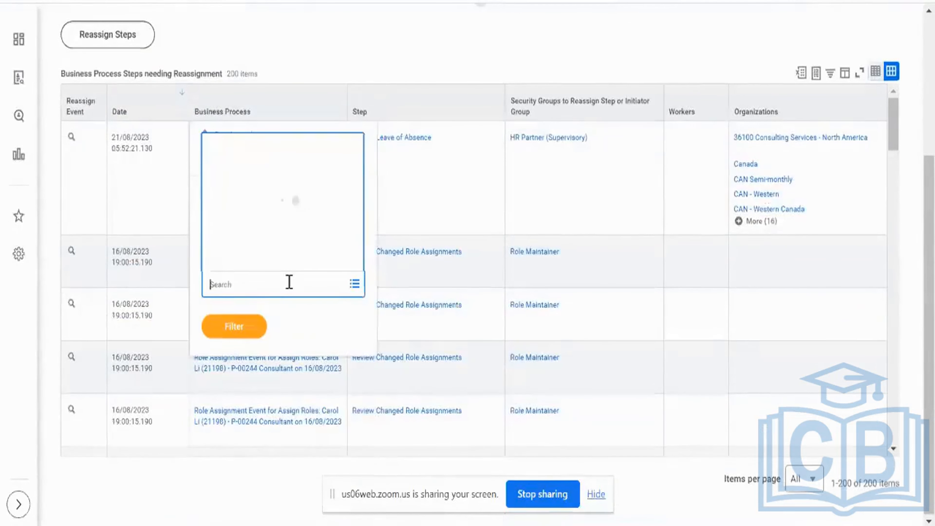
pyautogui.write('aryan234')
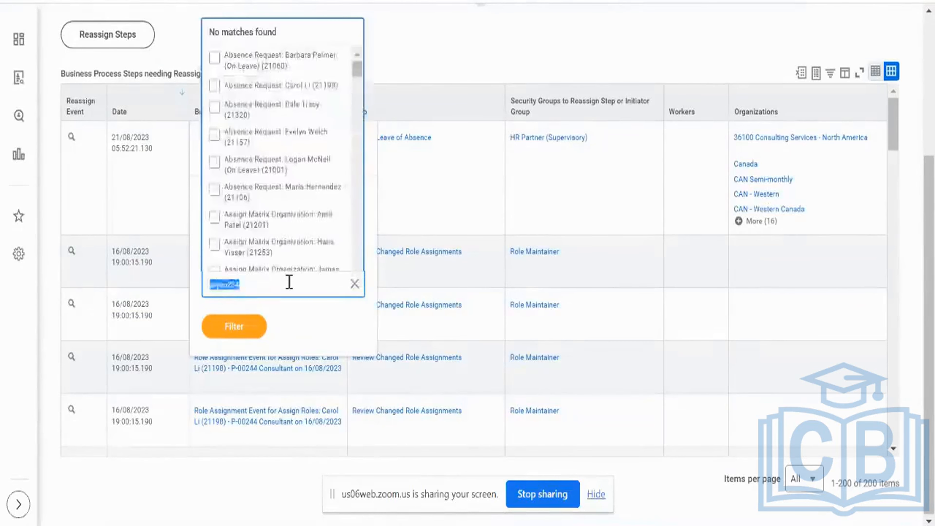
pyautogui.click(410, 79)
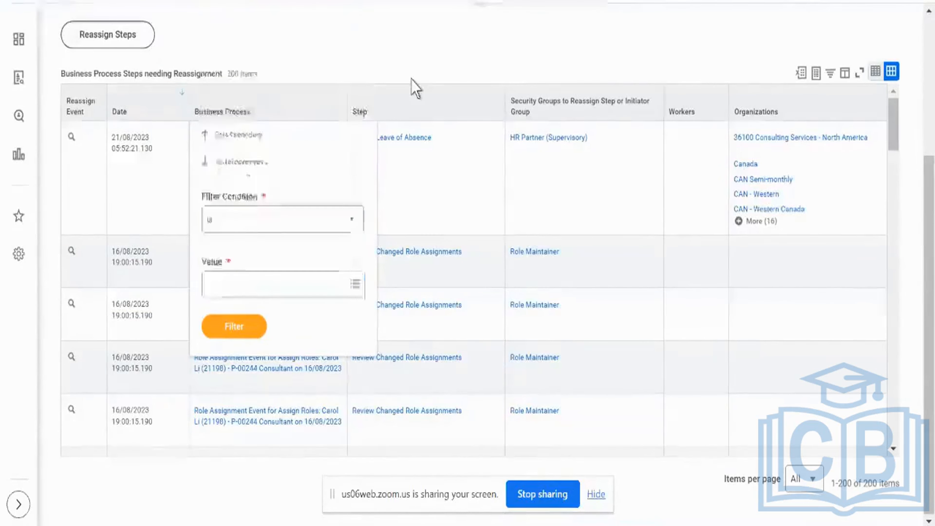
# - Leave the unassigned step audit and open the inbox
pyautogui.scroll(4, 410, 80)
pyautogui.click(481, 72)
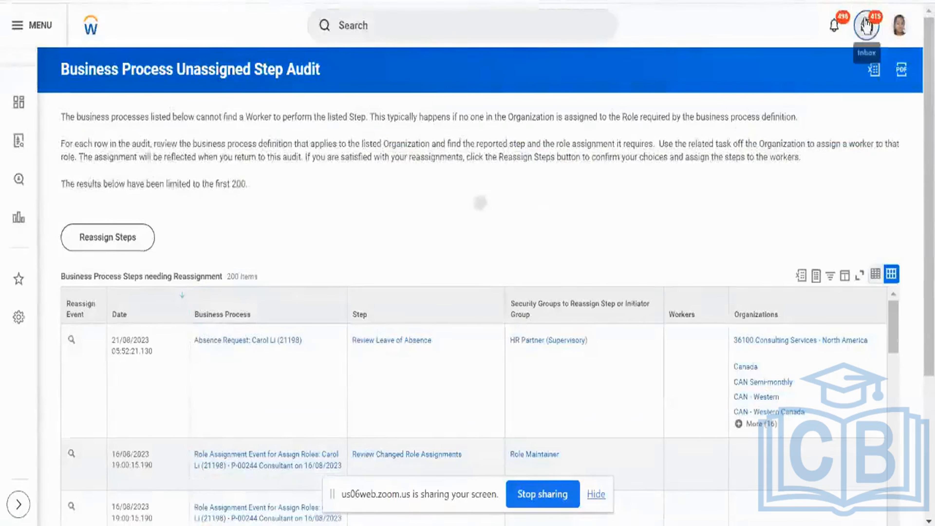
pyautogui.click(866, 26)
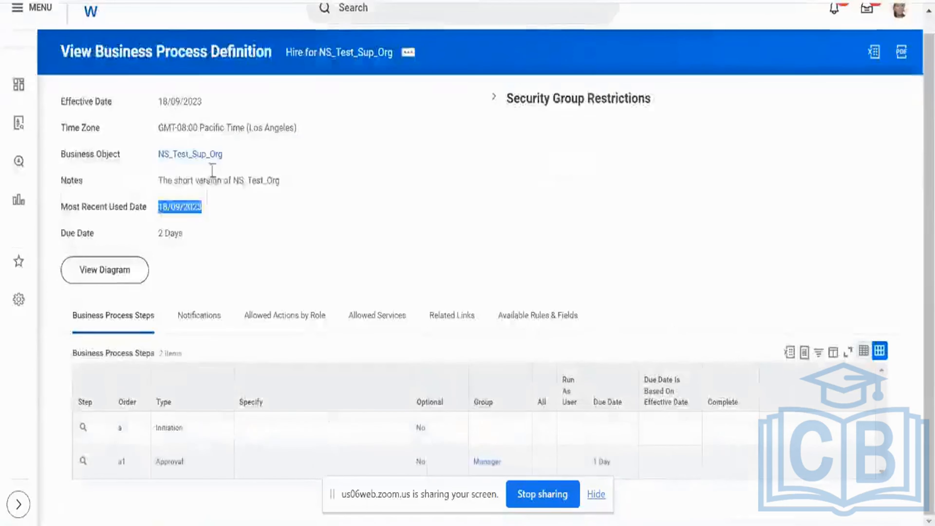
# - Open NS_Test_Sup_Org from its Hire business process definition in a new tab and display the organization's roles
pyautogui.rightClick(202, 158)
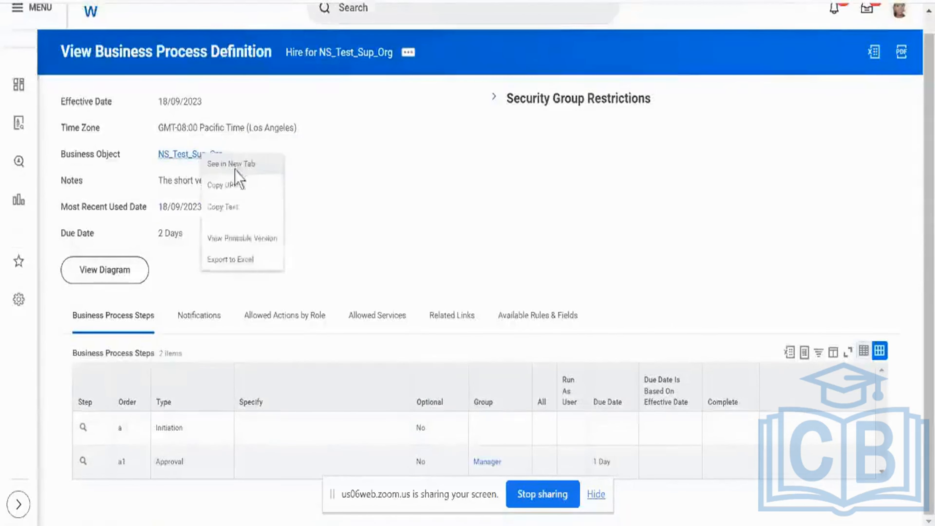
pyautogui.click(235, 169)
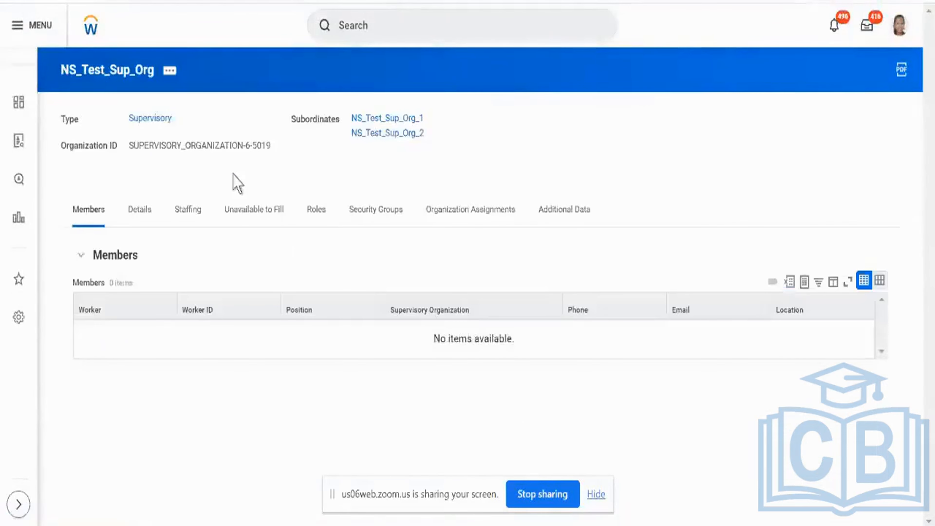
pyautogui.click(316, 213)
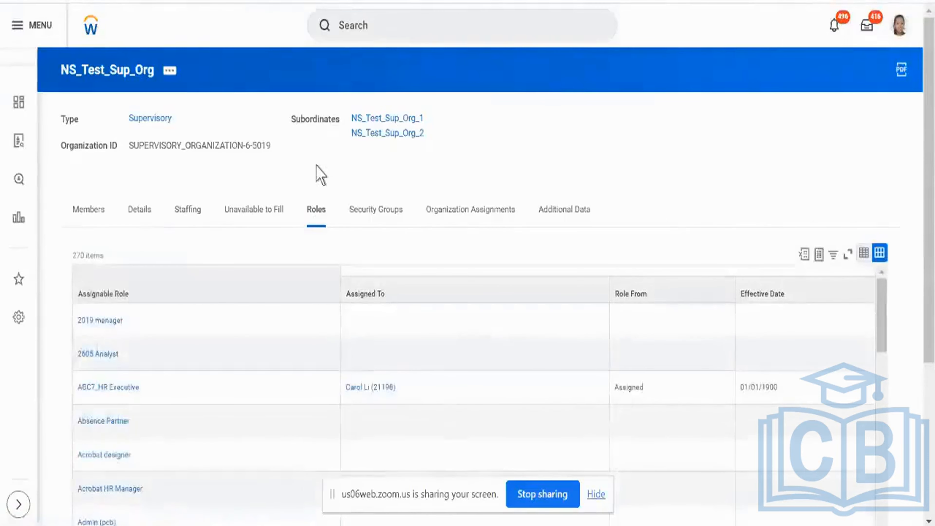
# - Filter the organization's assignable roles to show only the Manager role
pyautogui.click(252, 273)
pyautogui.click(186, 197)
pyautogui.write('manager')
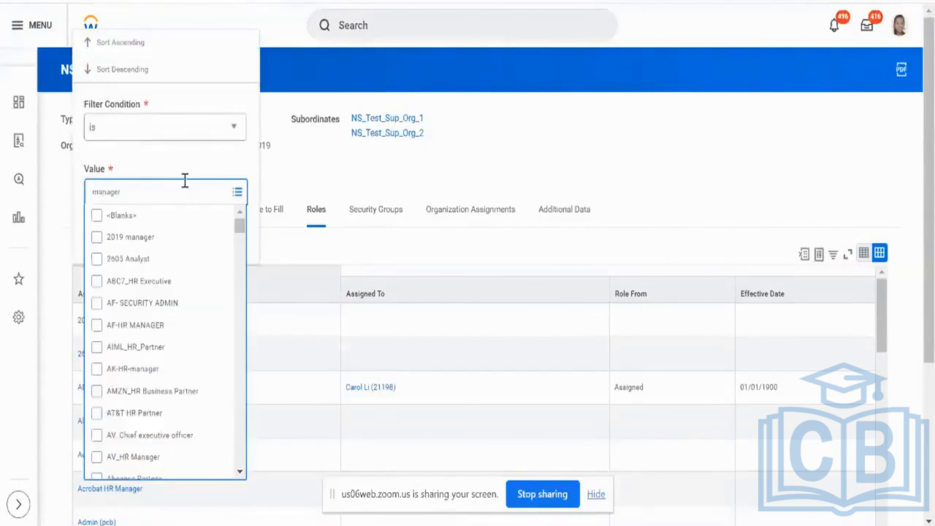
pyautogui.press('Return')
pyautogui.scroll(-3, 171, 326)
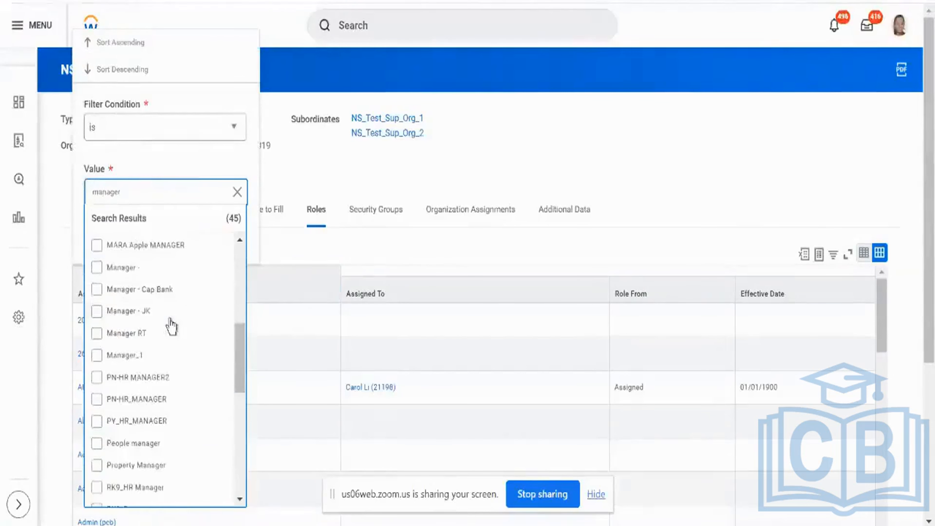
pyautogui.click(96, 271)
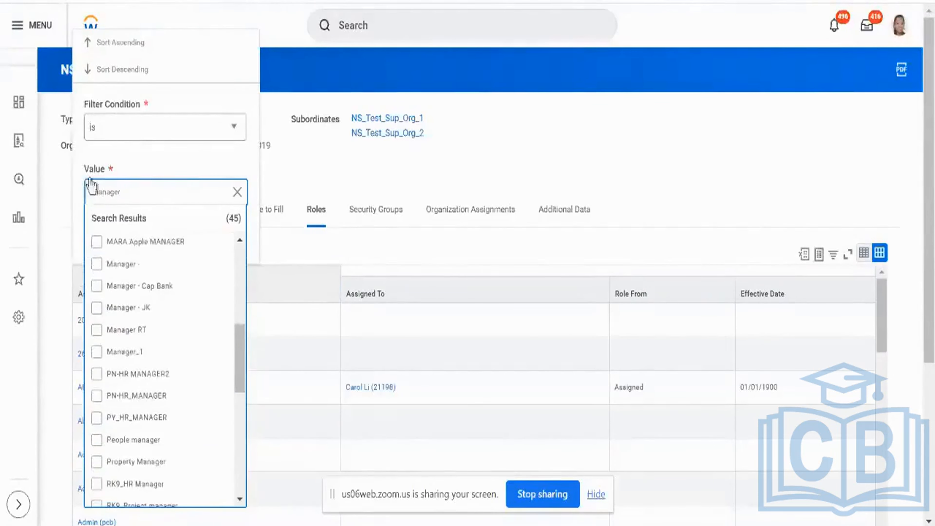
pyautogui.click(115, 236)
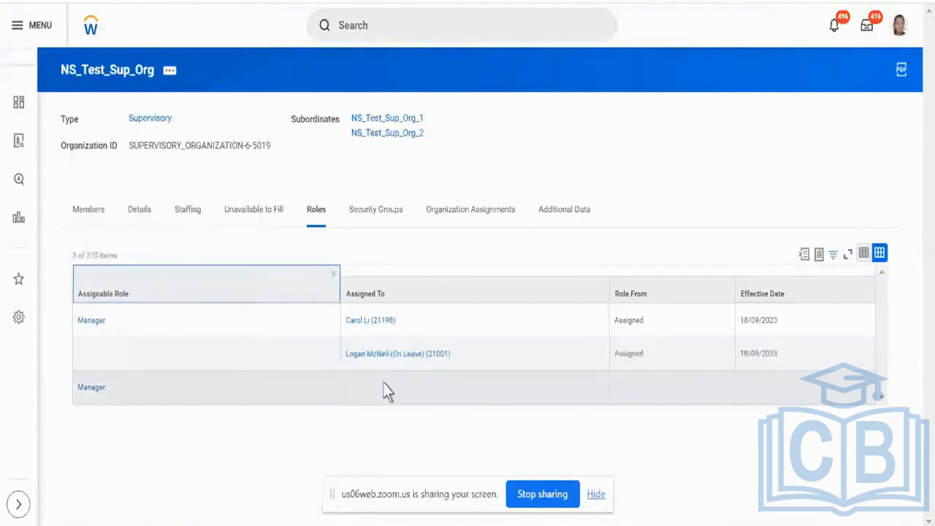
# - Check the effective dates of the two Manager role assignments and compare the assignees with the signed-in account
pyautogui.click(765, 359)
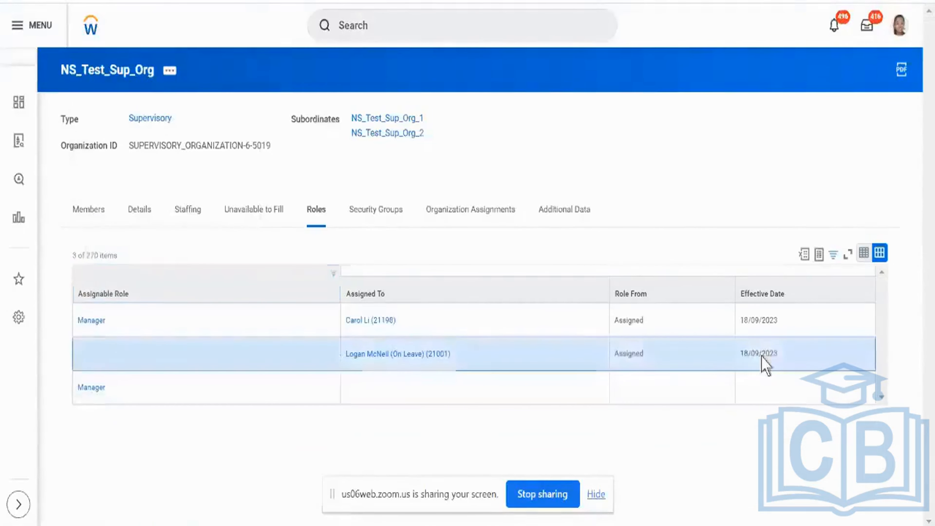
pyautogui.doubleClick(762, 351)
pyautogui.doubleClick(763, 320)
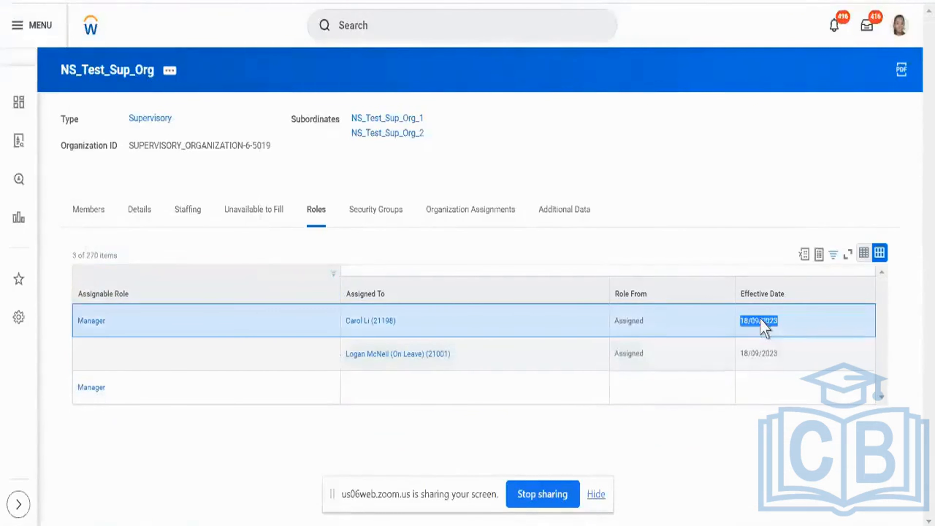
pyautogui.click(901, 29)
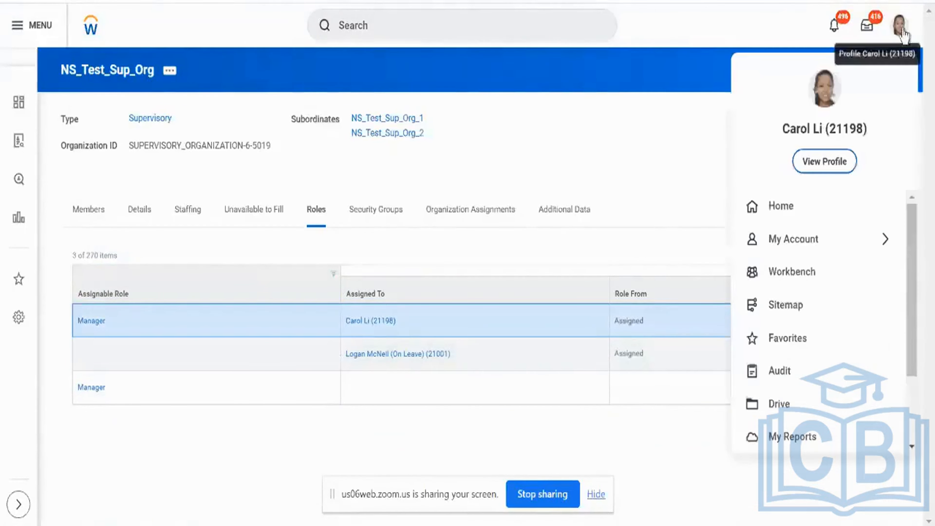
pyautogui.click(677, 210)
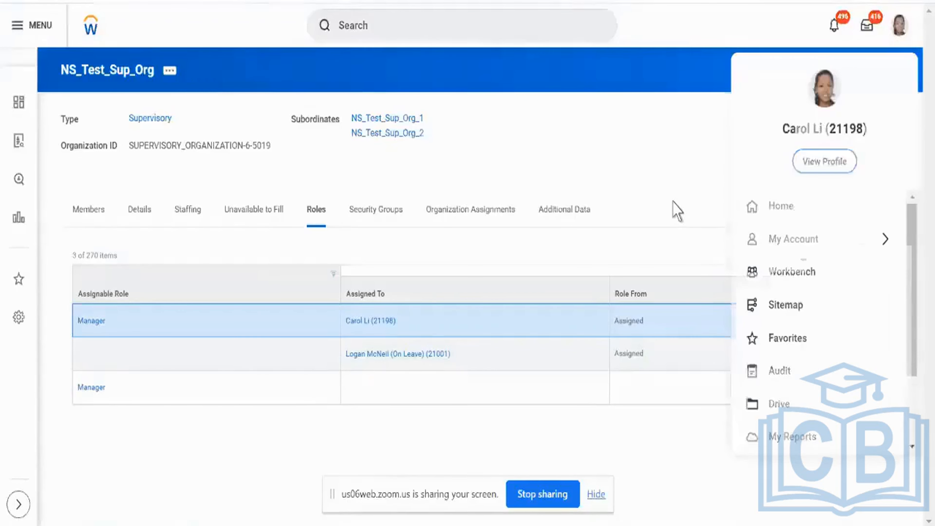